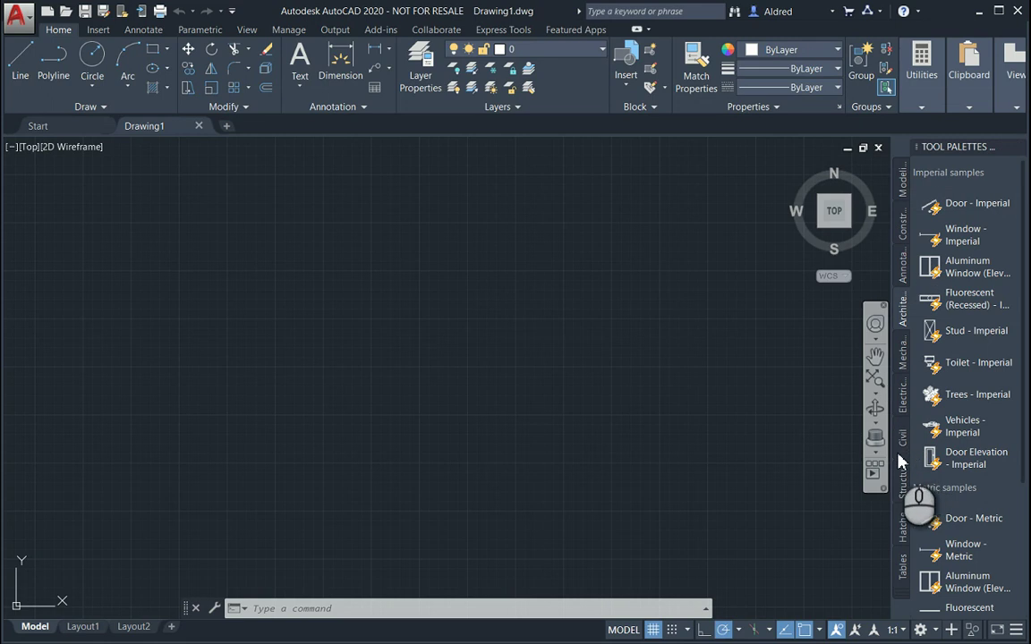
Step: Place the Door - Metric and Toilet - Metric samples side by side, then pick Vehicles - Metric
scroll(957, 375, down, 6)
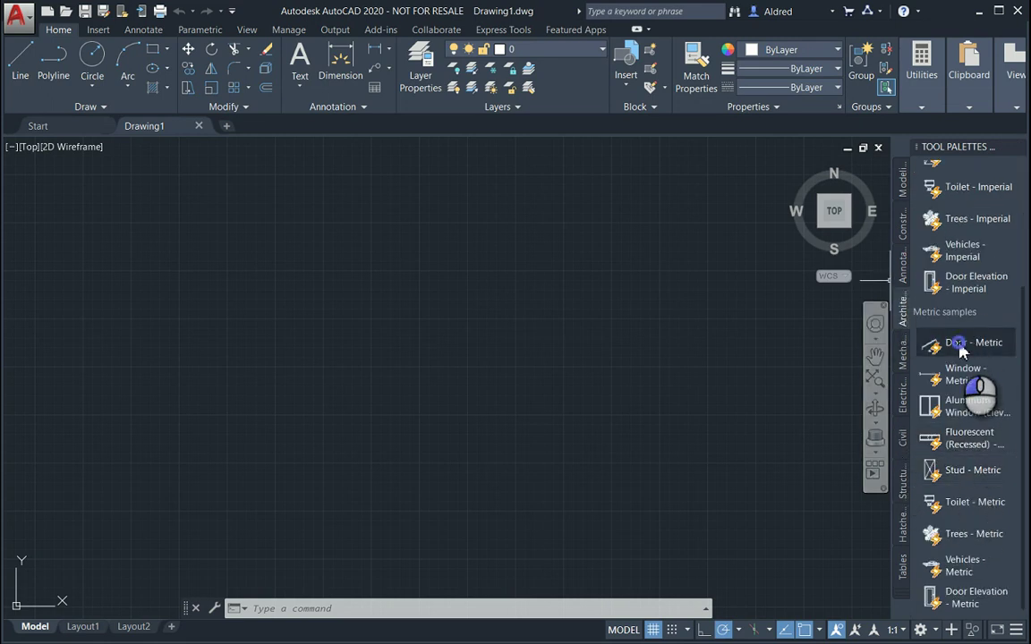
click(962, 345)
click(195, 273)
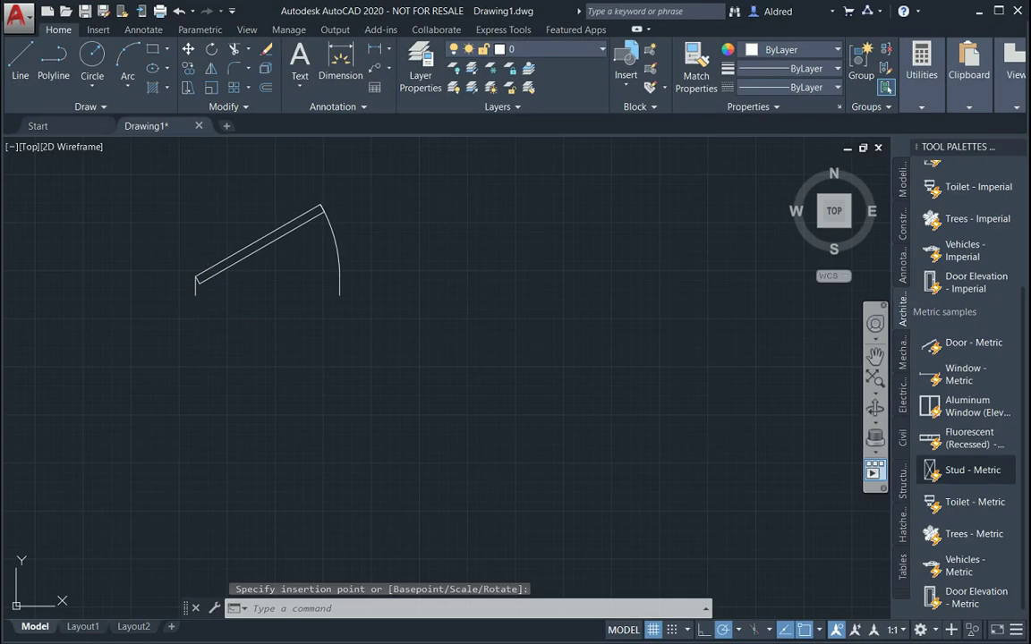
click(971, 502)
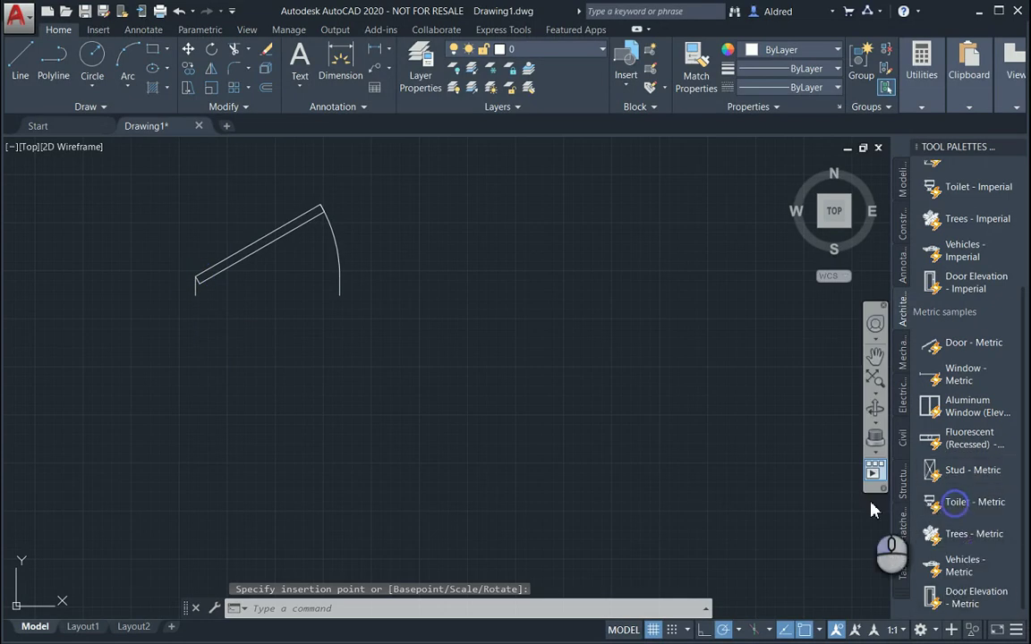
click(545, 346)
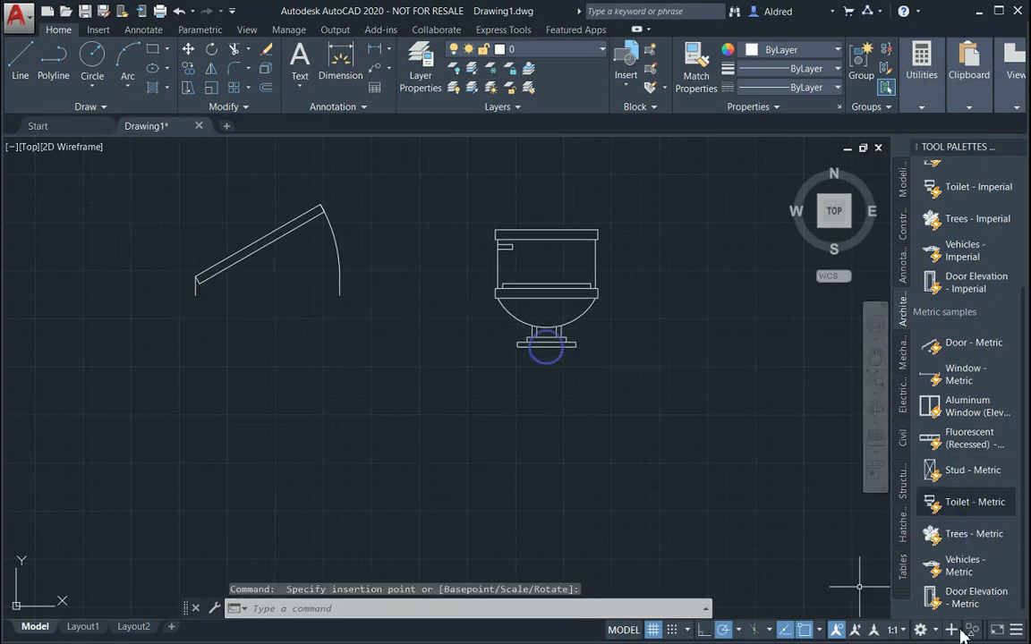
click(967, 566)
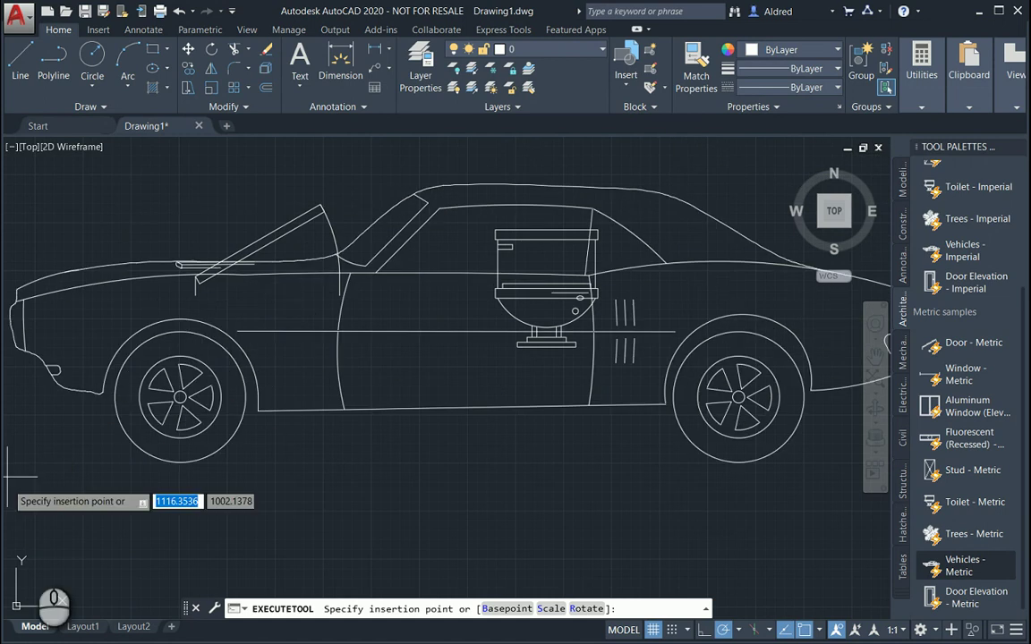
scroll(134, 488, down, 4)
Step: Drop the car, crossing-select and delete the door, toilet and car, then open the Insert gallery
click(356, 283)
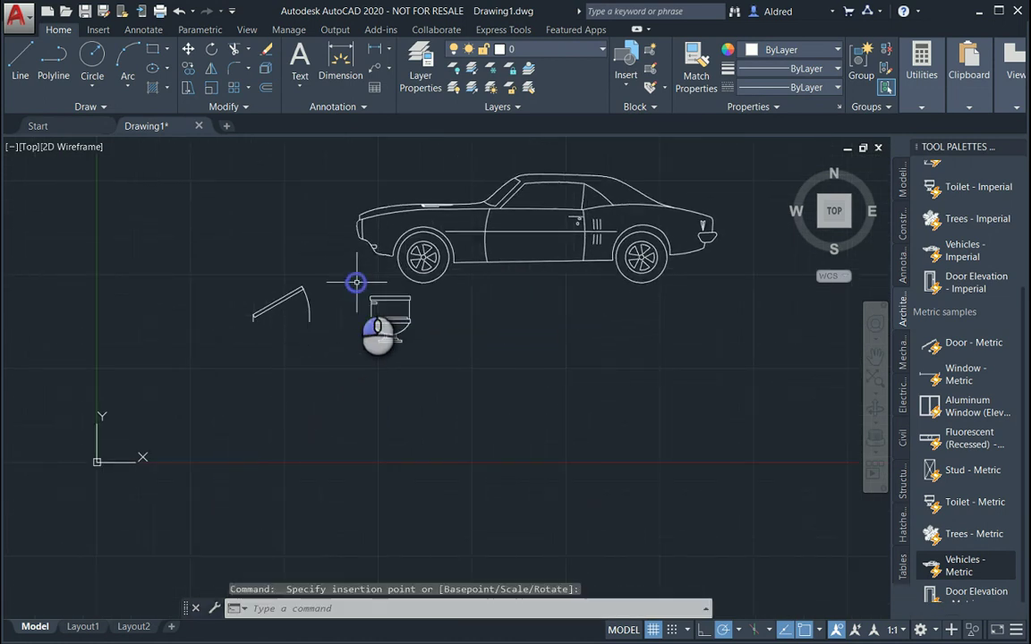
middle_drag(313, 230, 326, 350)
click(569, 476)
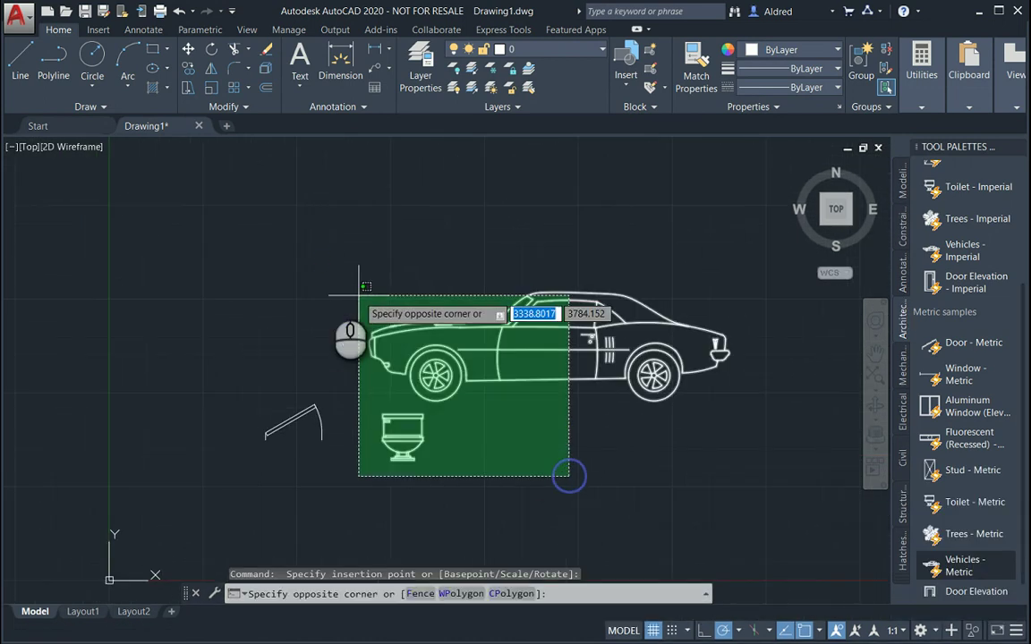
click(359, 296)
key(Delete)
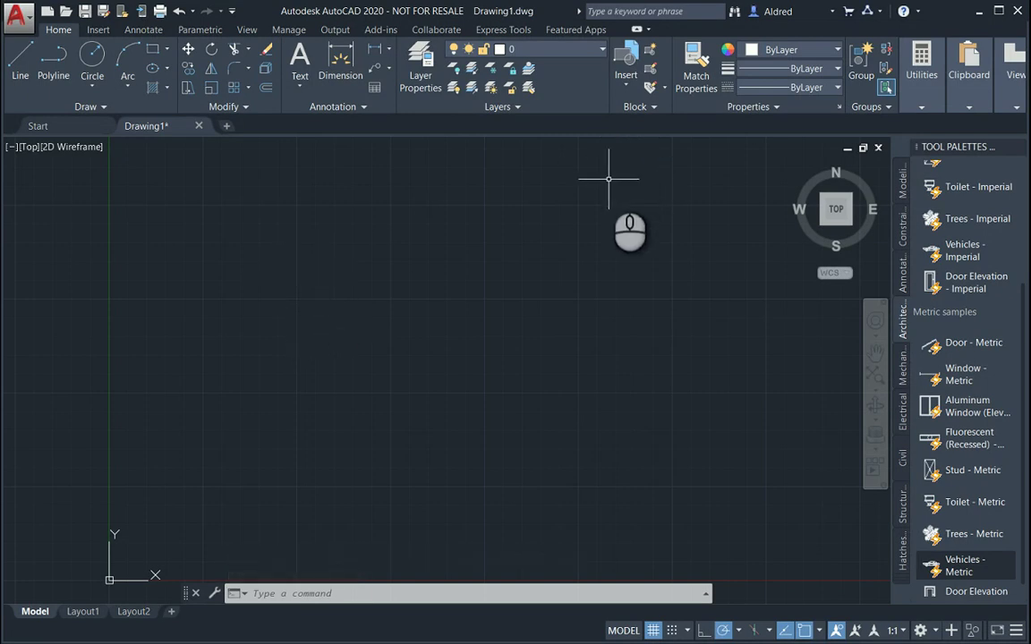
click(629, 75)
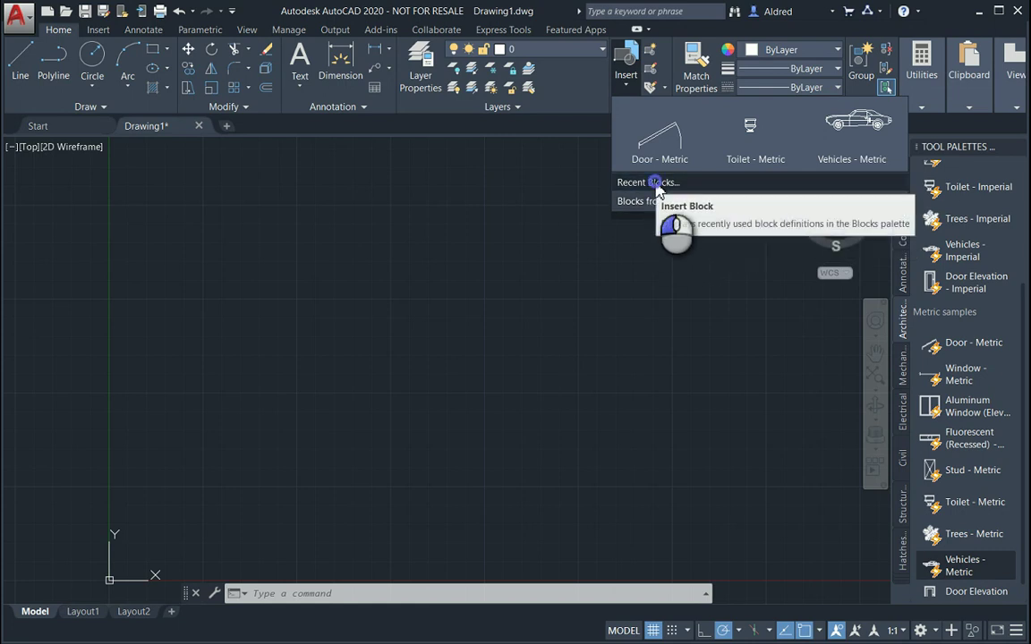
Step: Reinsert the Vehicles - Metric car from Recent Blocks, redefining the block, at the drawing's left
click(656, 182)
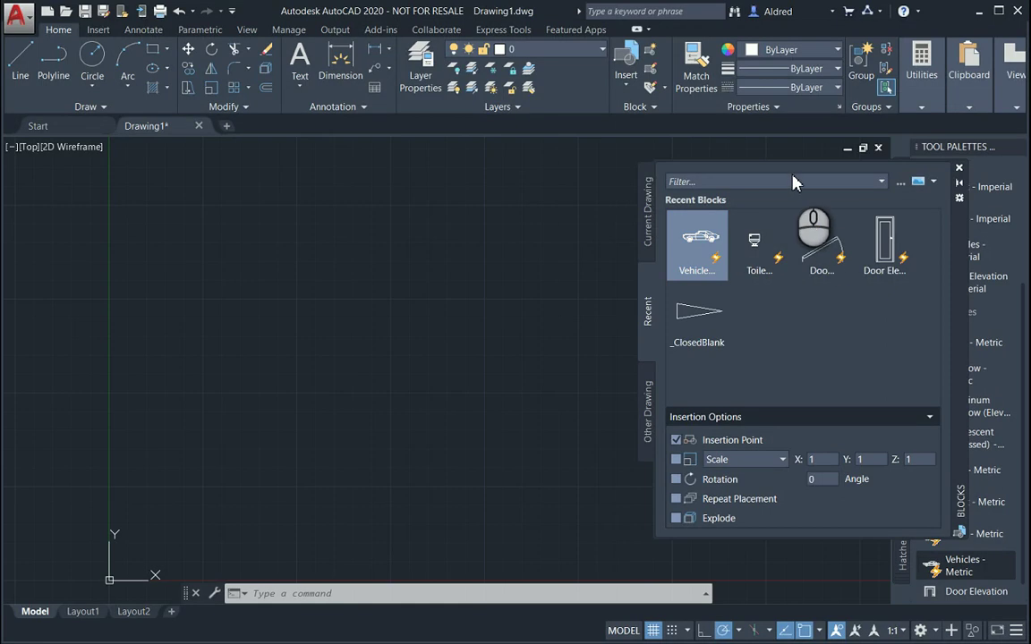
mouse_move(960, 233)
mouse_down()
mouse_move(720, 219)
mouse_move(729, 220)
mouse_up()
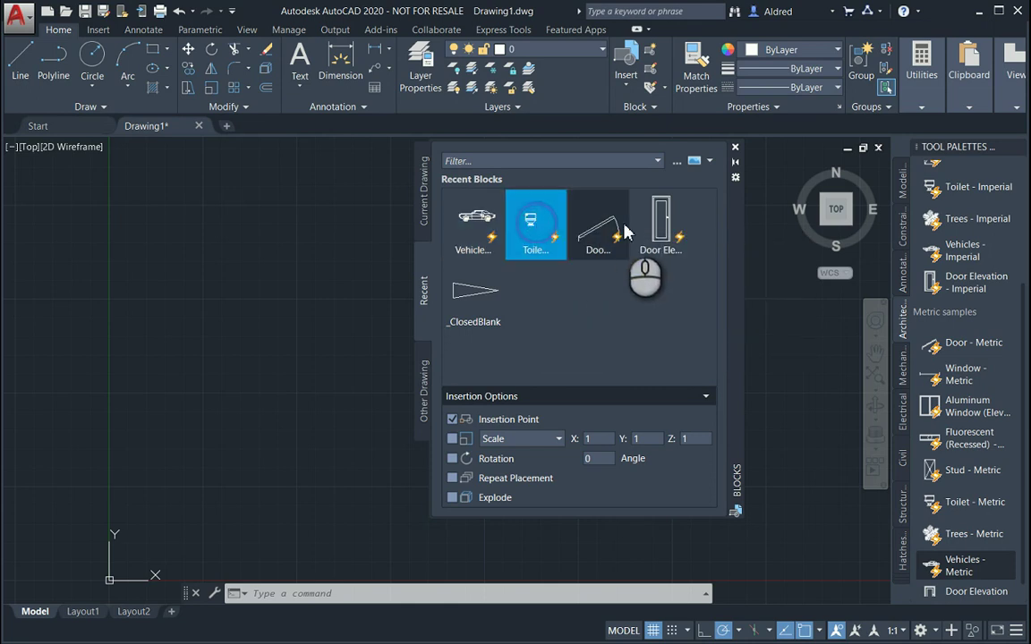
click(660, 226)
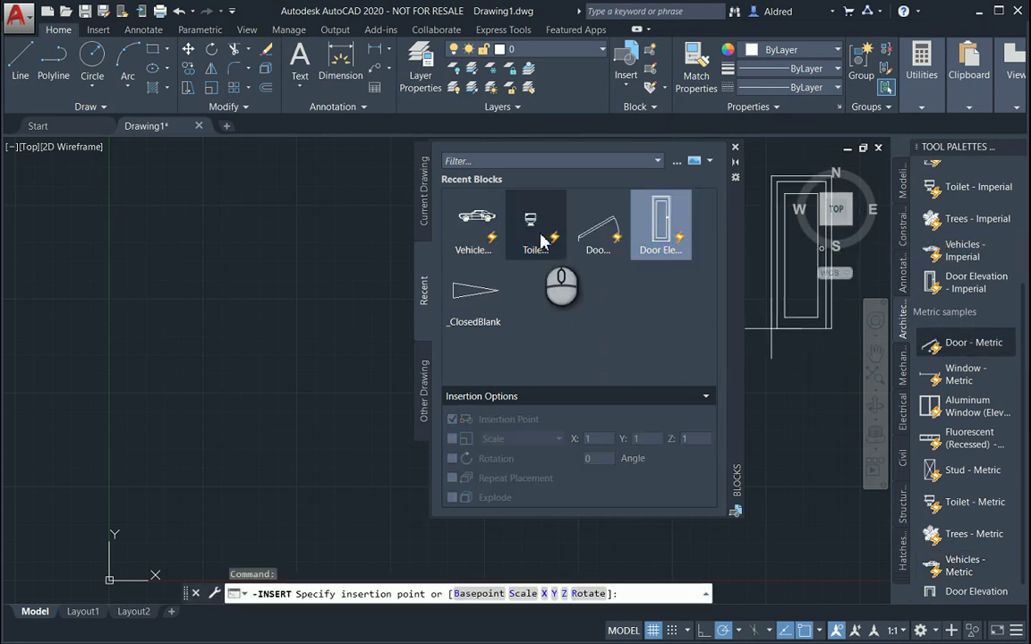
click(474, 223)
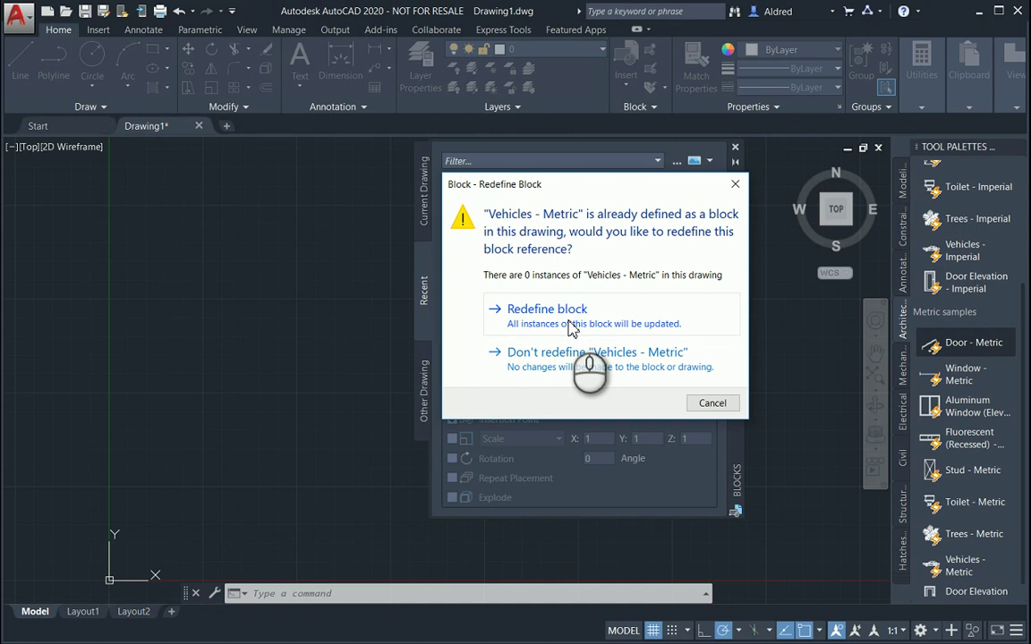
click(570, 325)
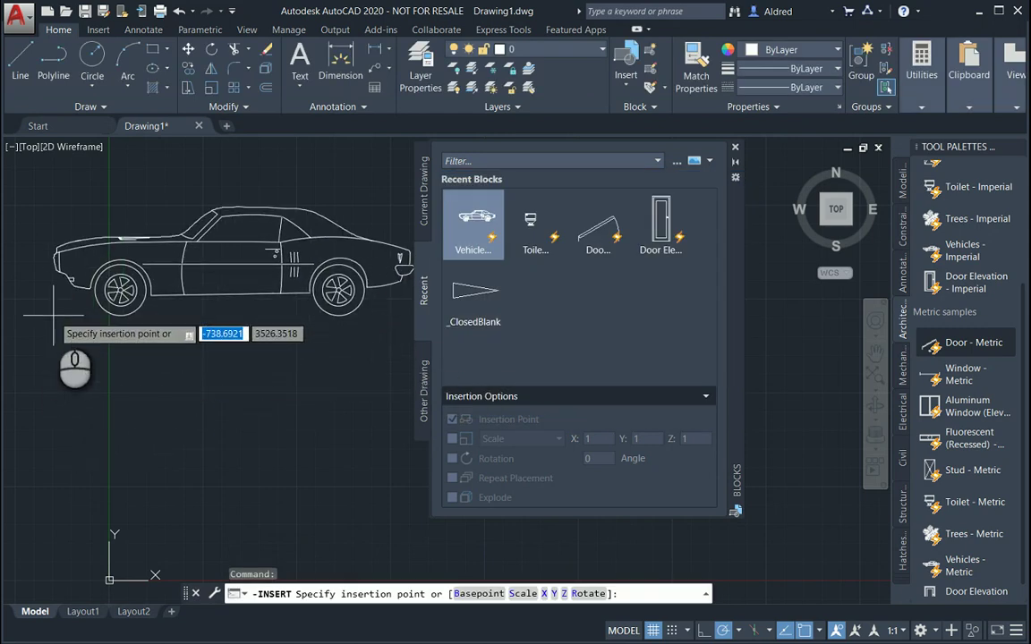
click(53, 315)
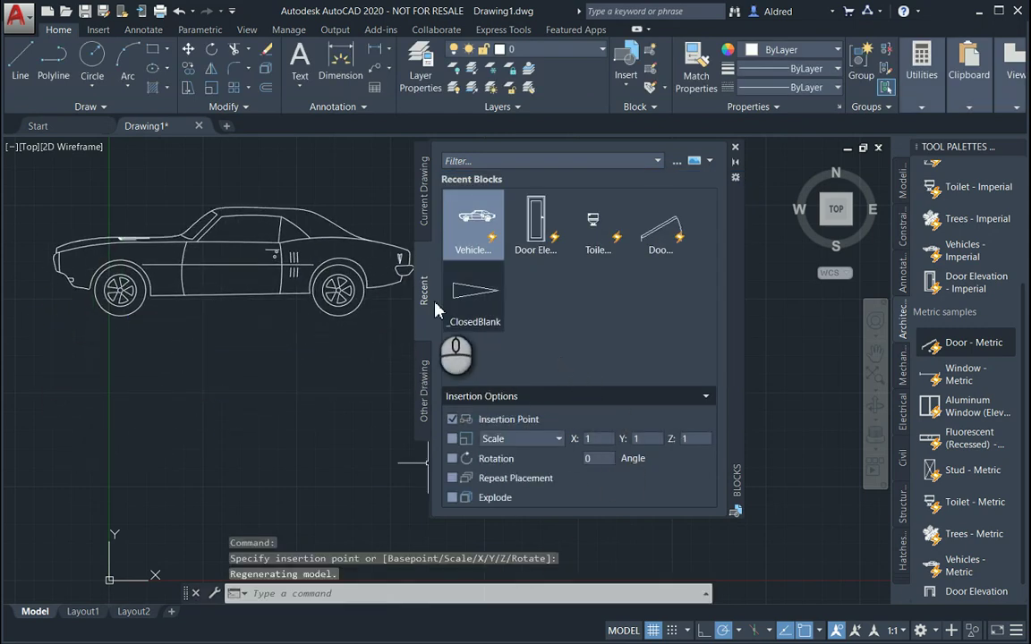
Step: View the Current Drawing and Other Drawing block tabs, opening then closing the file browser
click(425, 210)
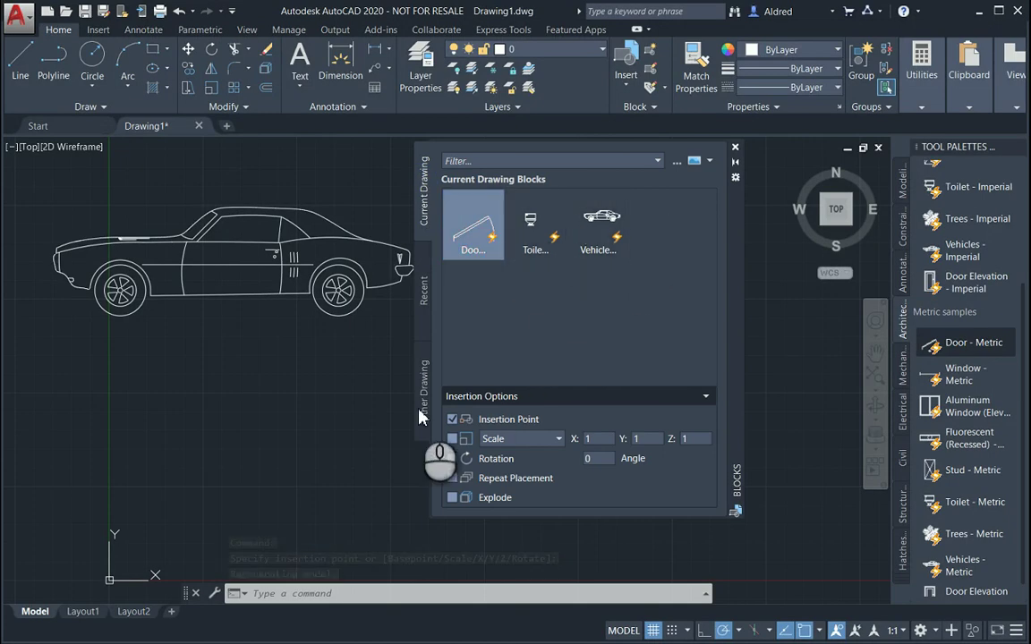
click(420, 416)
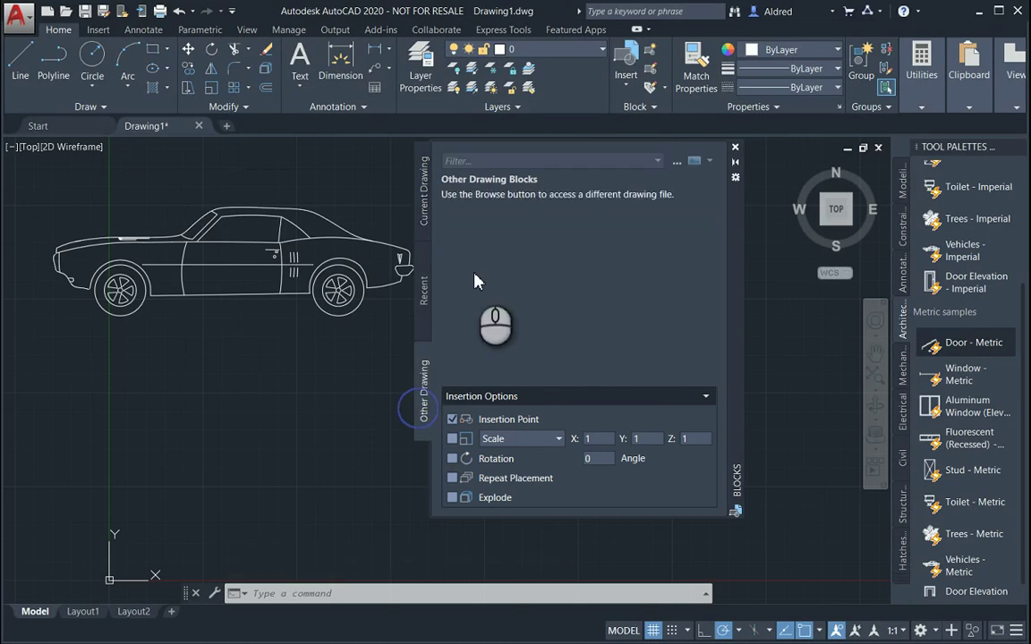
click(677, 162)
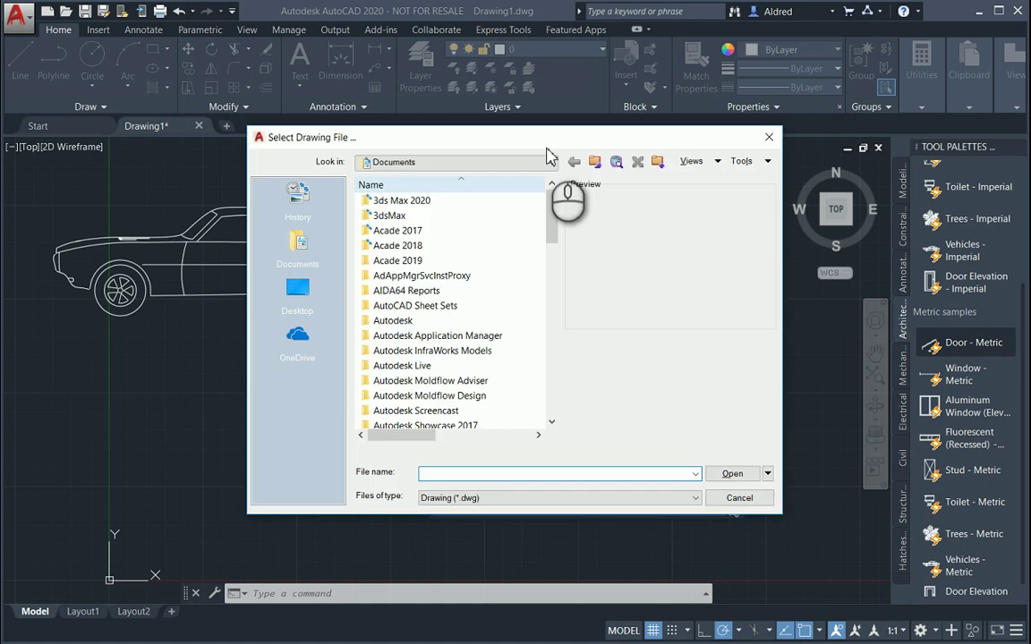
click(768, 138)
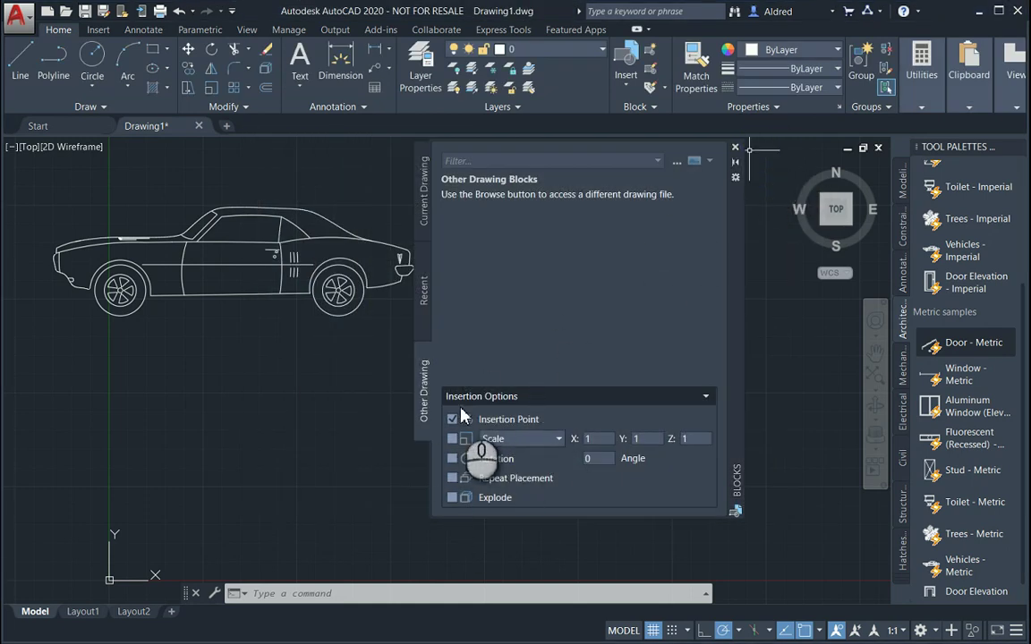
Step: Toggle Repeat Placement and Explode on, then back off, in Insertion Options
click(706, 399)
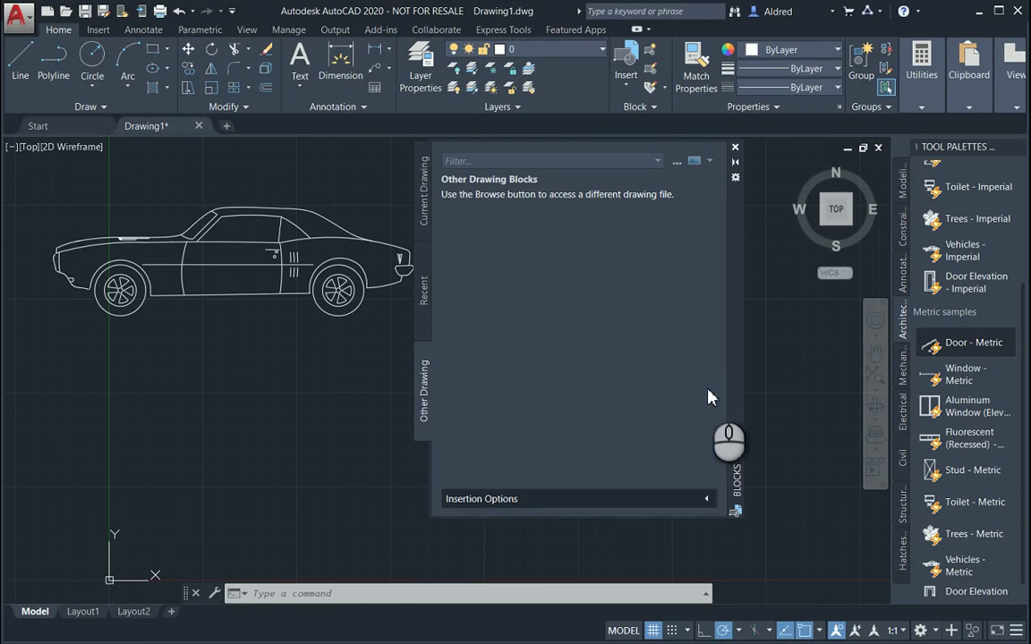
click(706, 497)
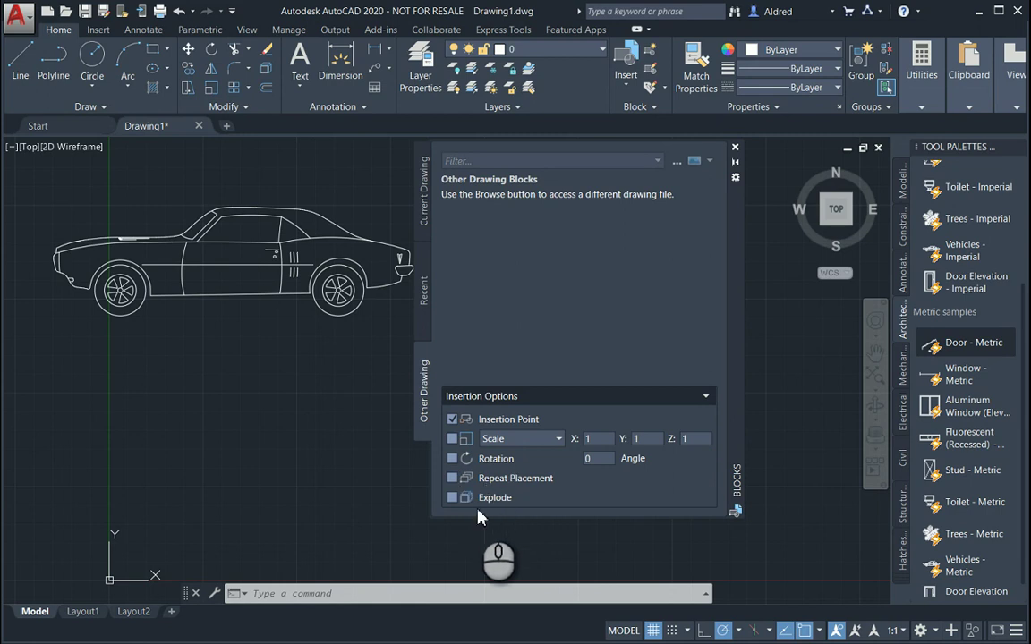
click(453, 478)
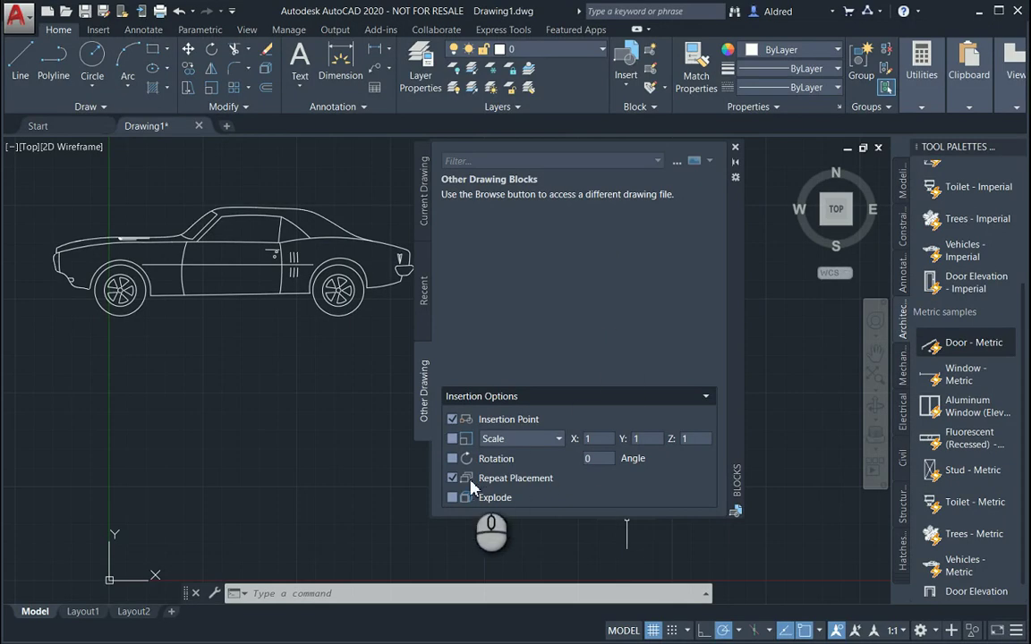
click(453, 498)
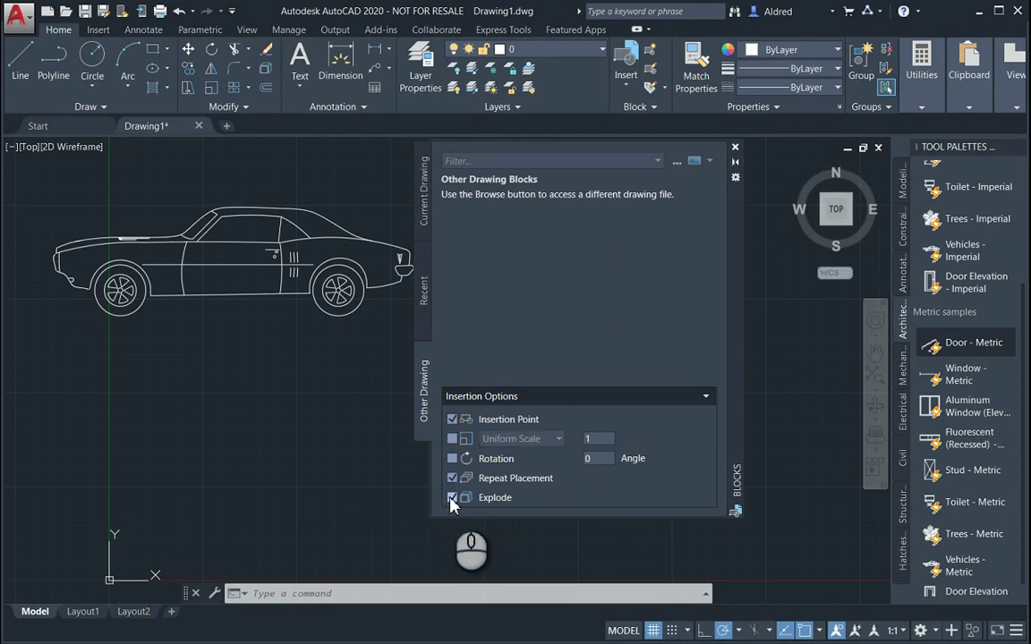
click(453, 498)
click(453, 479)
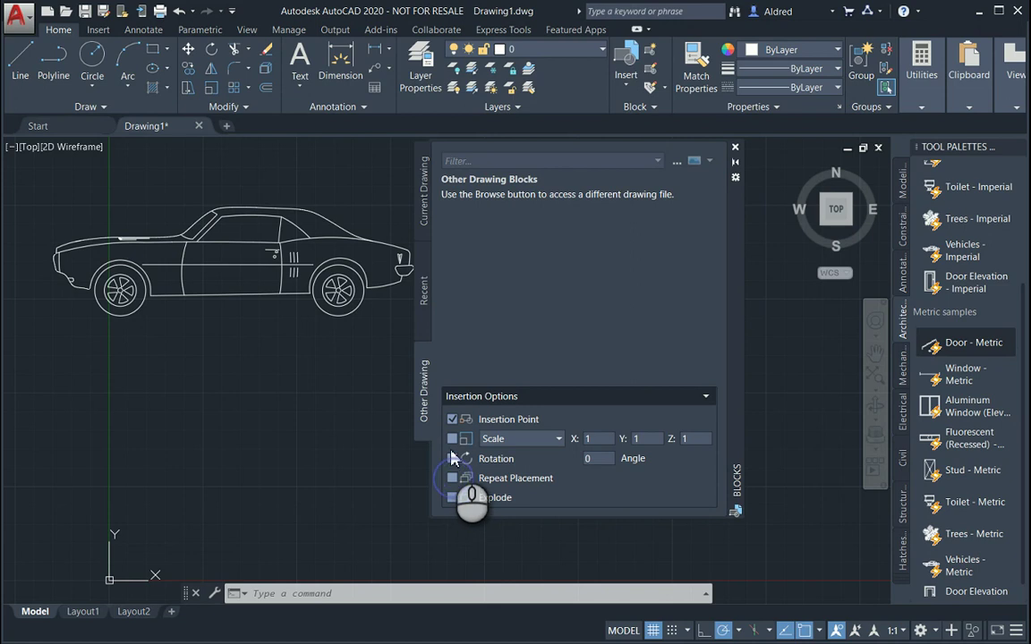
Step: Switch from Current Drawing to the Recent blocks tab and pick the vehicle block
click(425, 269)
click(424, 219)
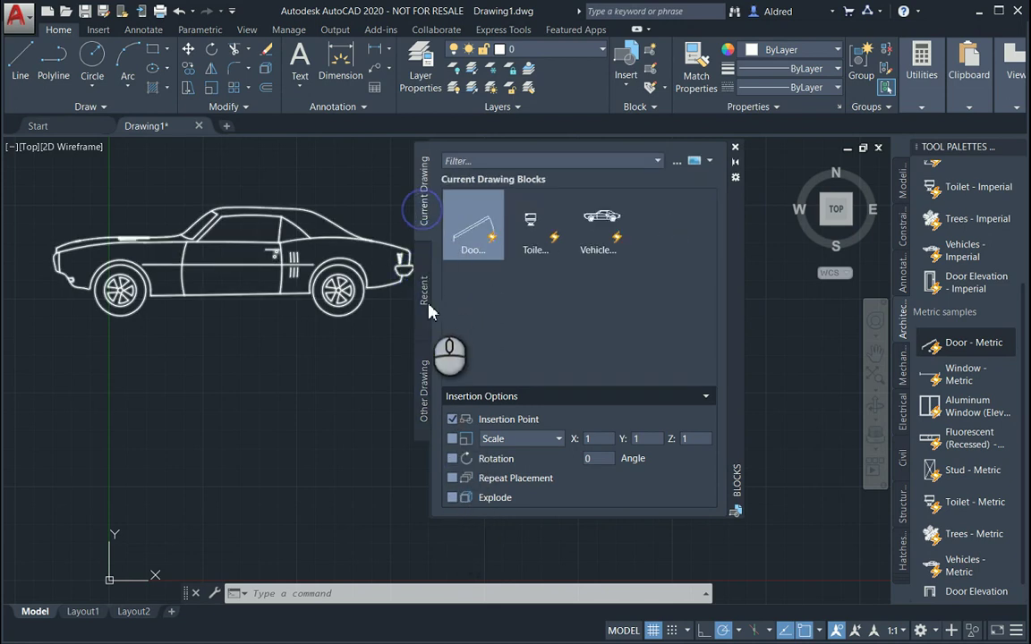
click(424, 300)
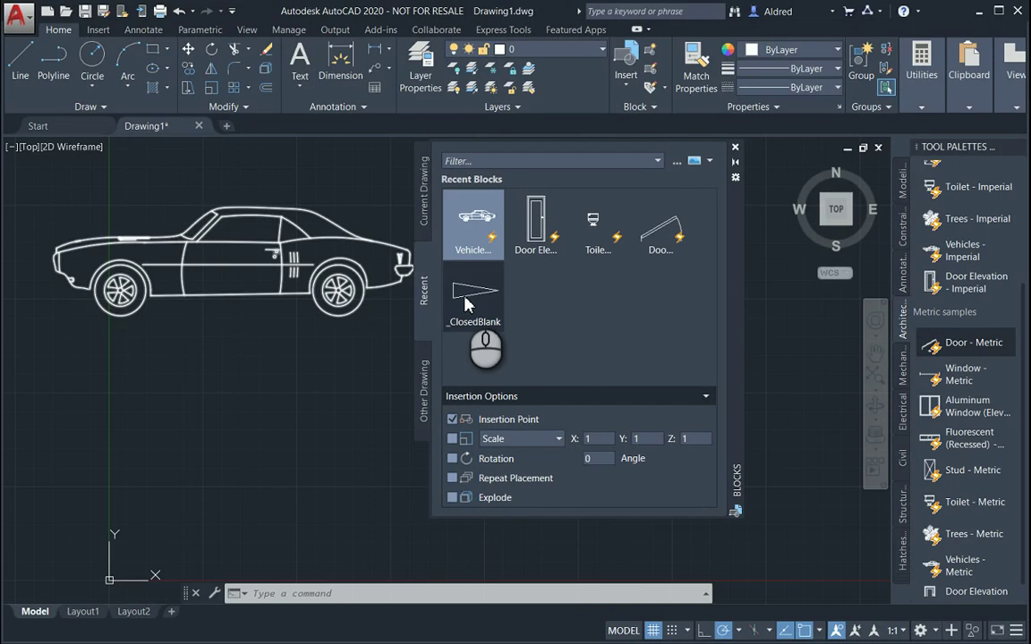
click(472, 219)
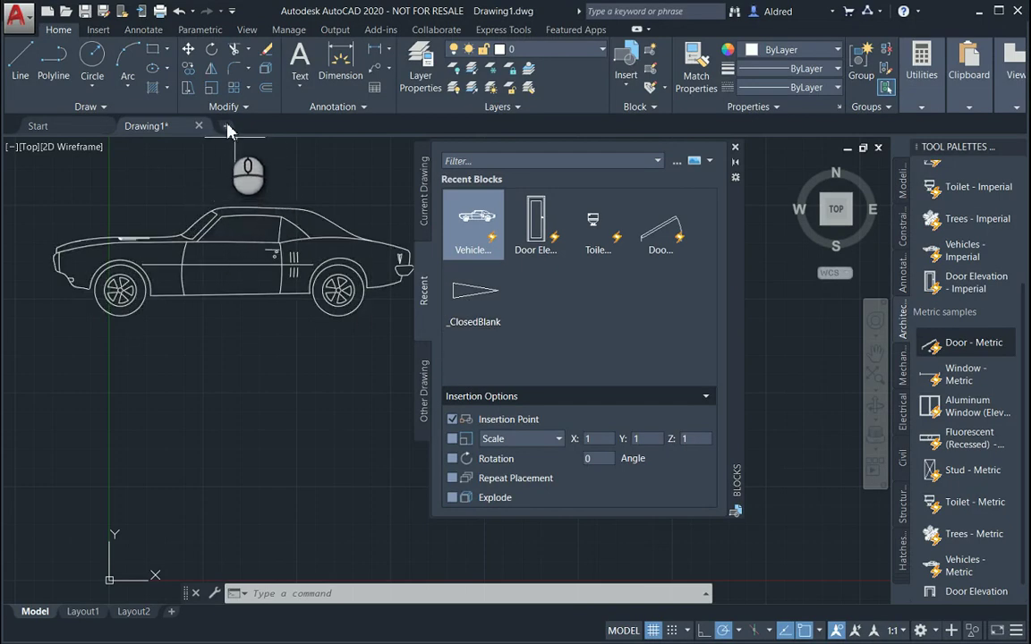
Step: Start a blank Drawing2, close the Blocks palette, and list the Recent Blocks
click(226, 127)
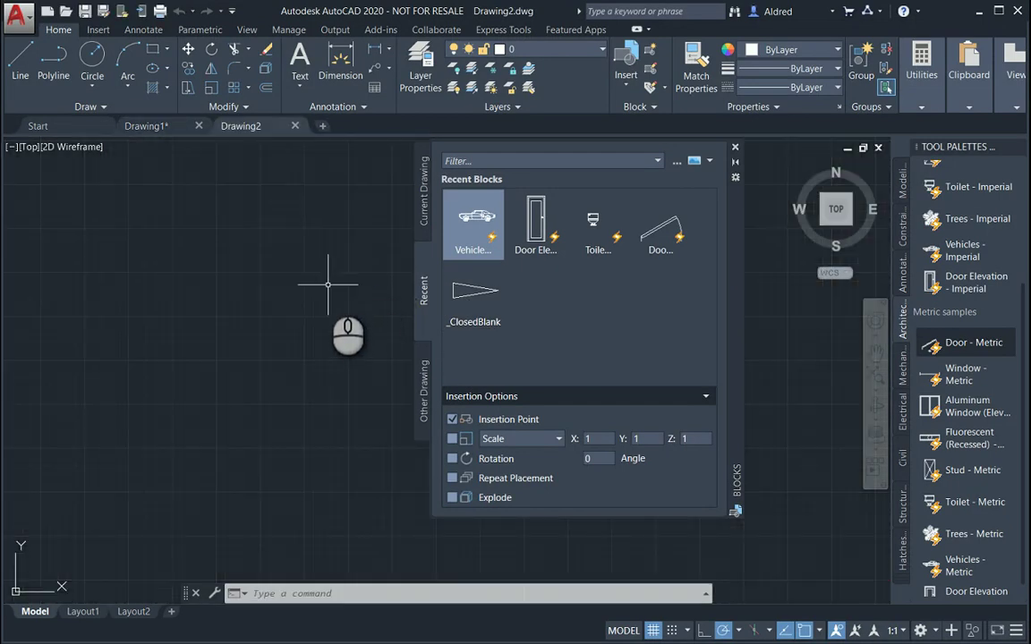
click(734, 149)
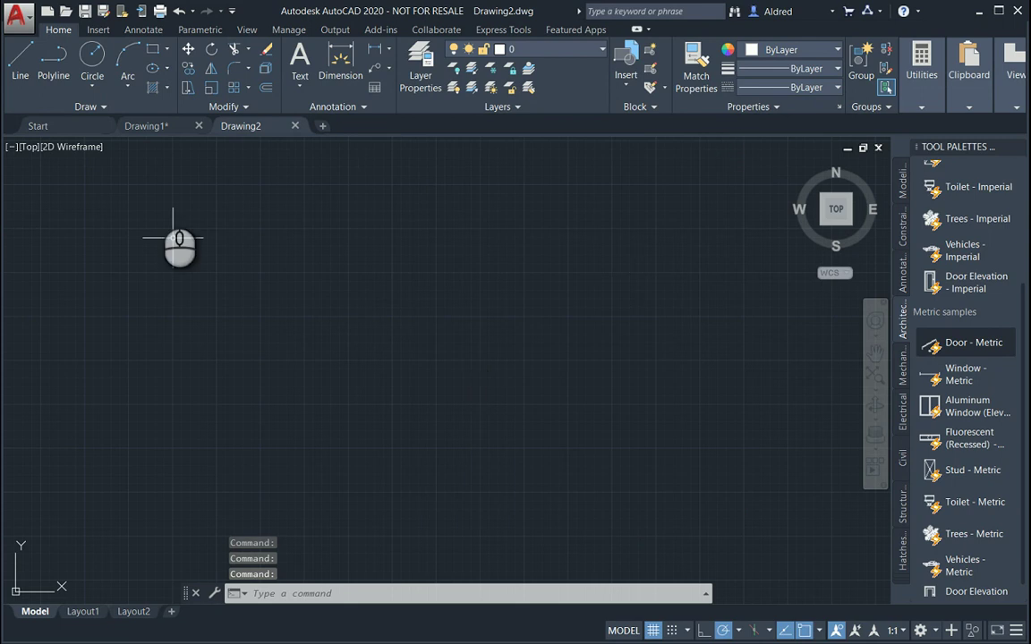
click(630, 72)
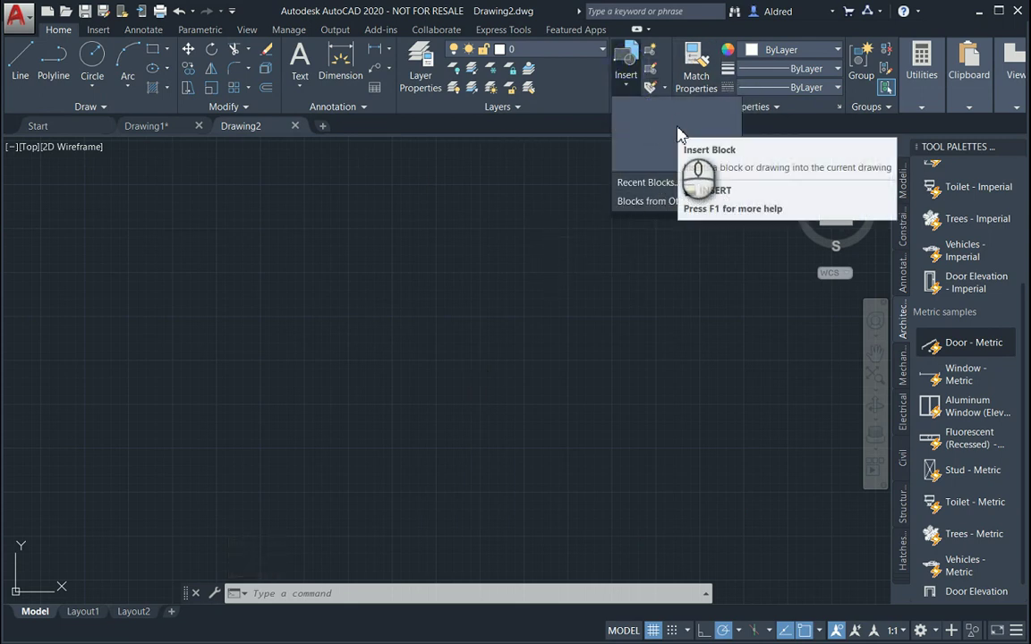
click(651, 183)
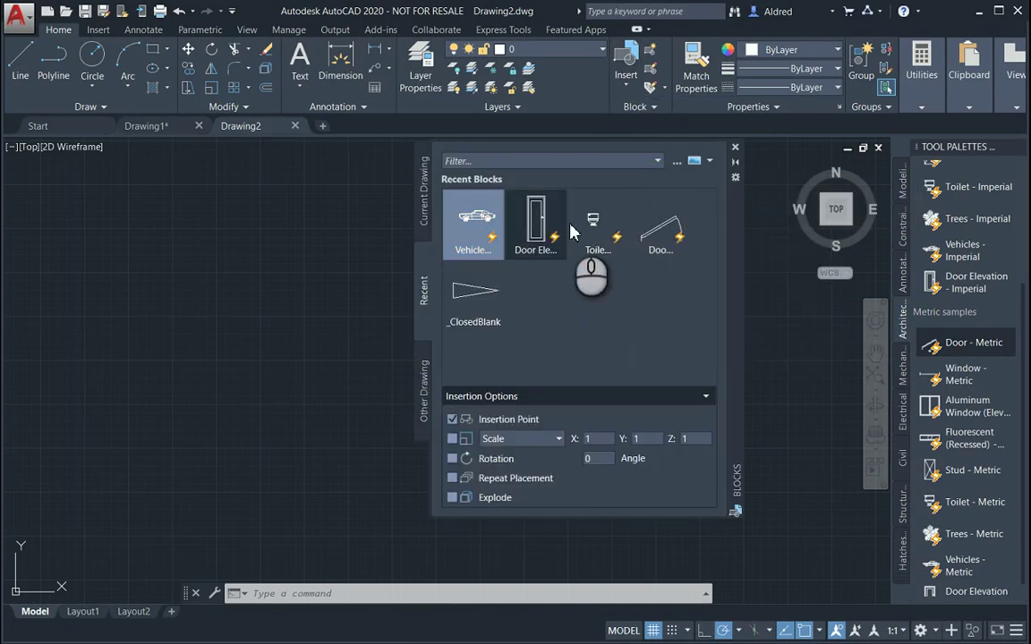
mouse_move(519, 238)
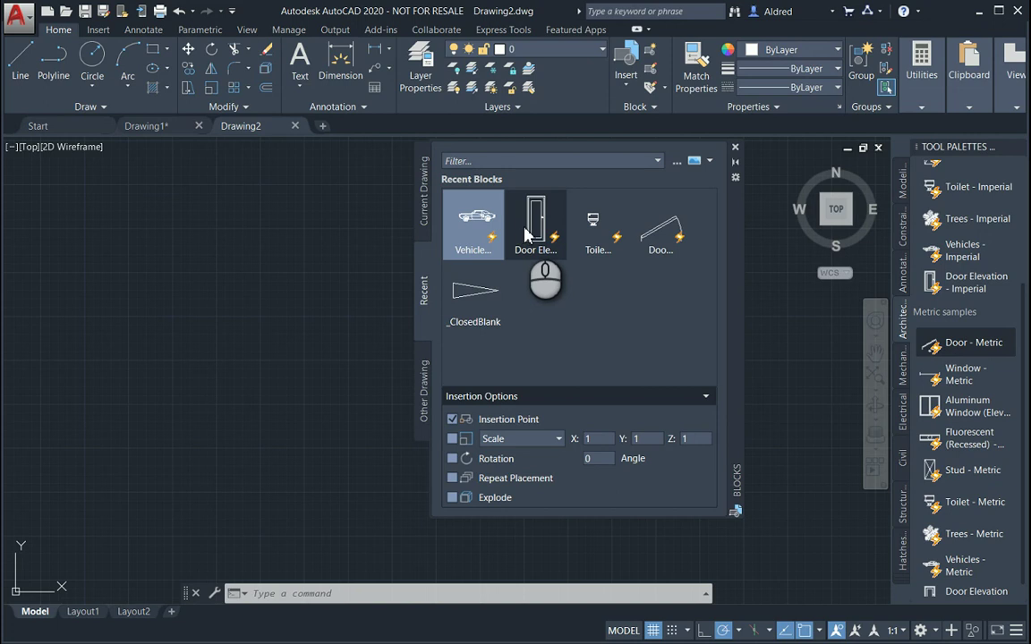
Step: Place the Door block in Drawing2's upper left, then open and cancel the file browser
click(657, 231)
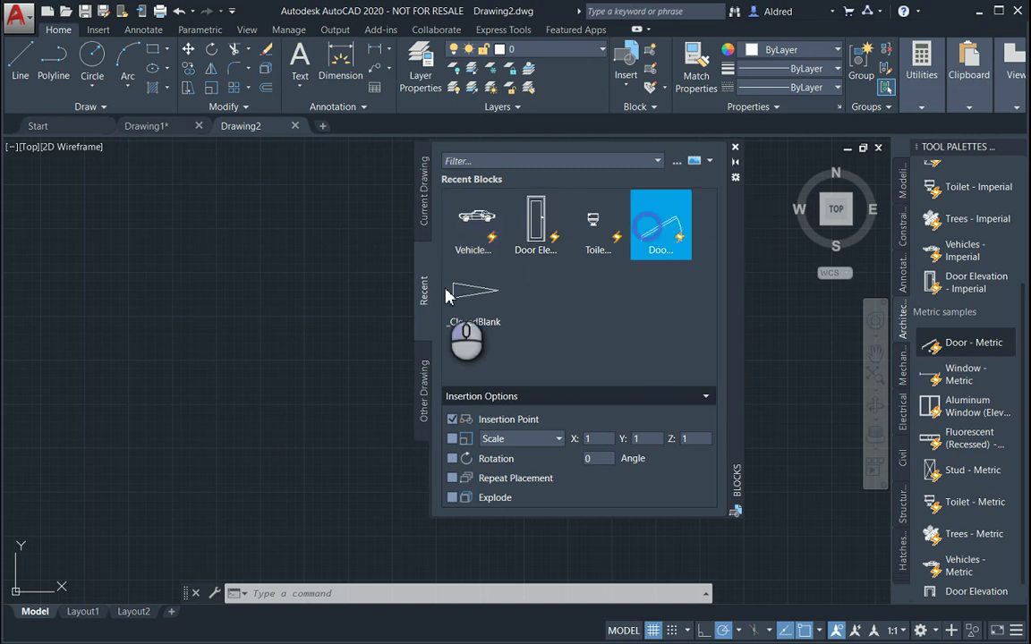
click(213, 332)
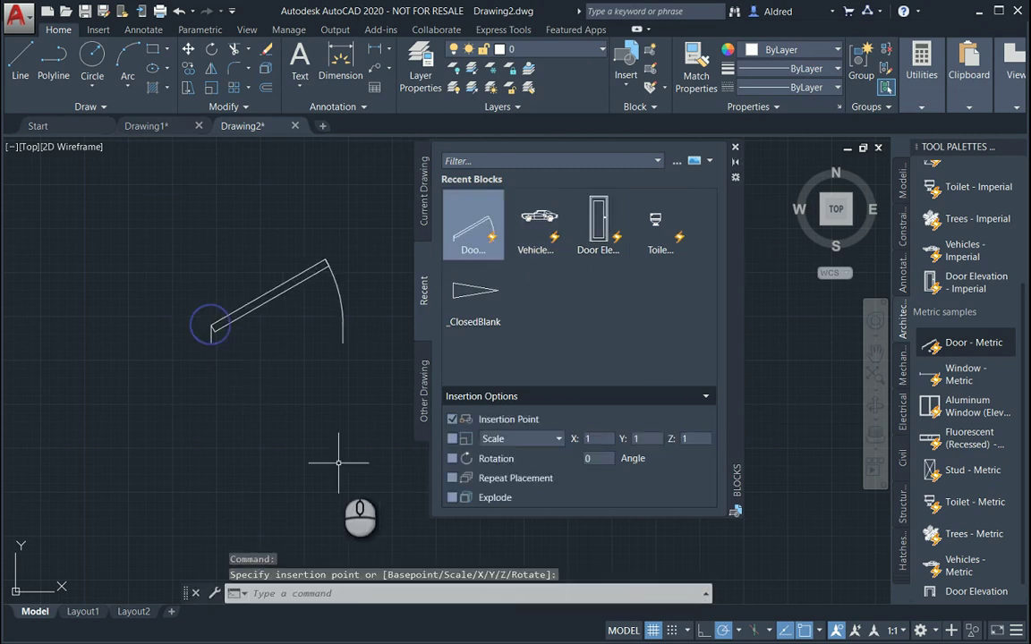
click(678, 163)
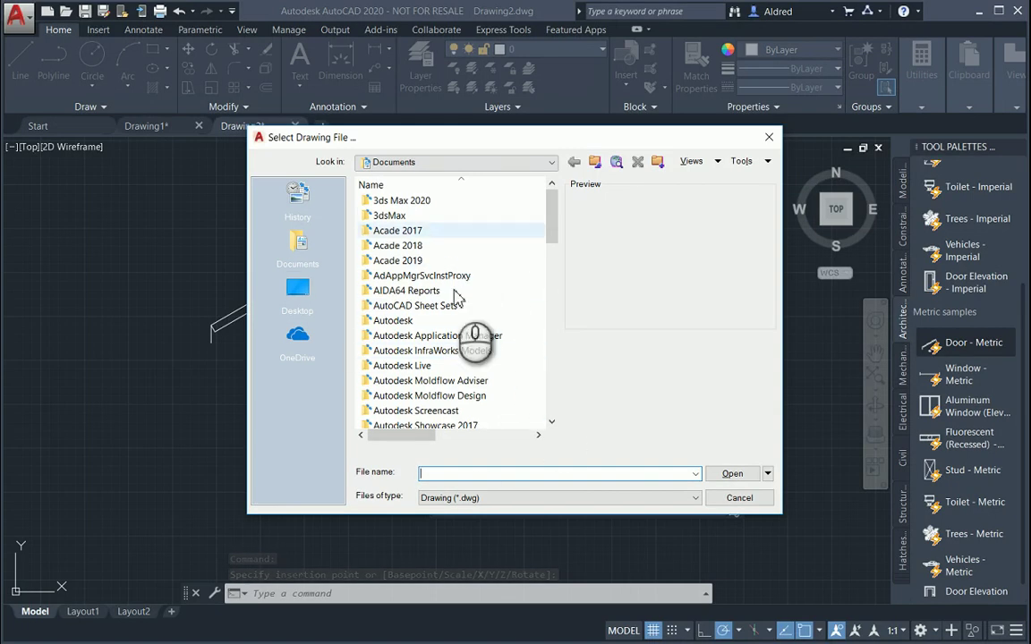
click(768, 139)
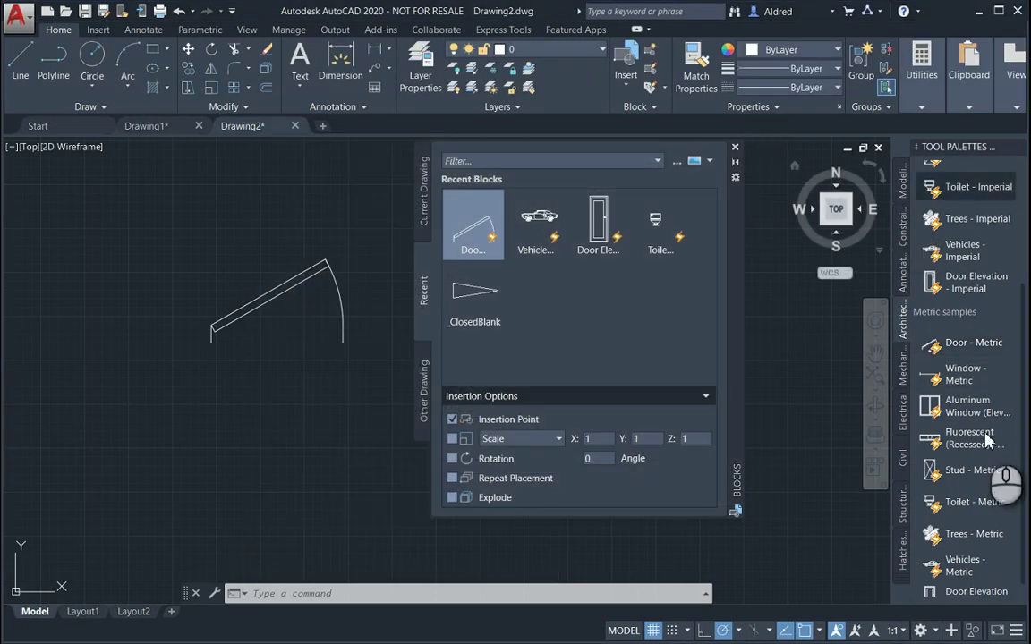